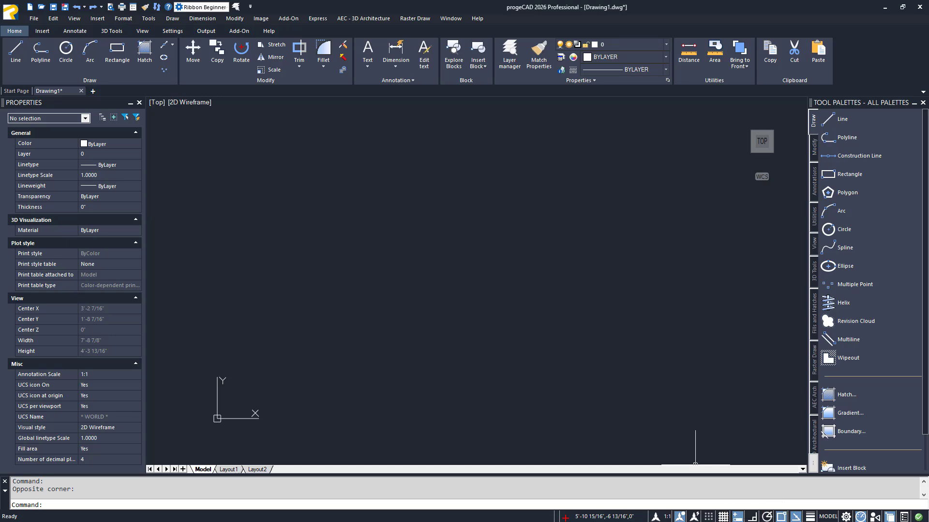
right_click(781, 517)
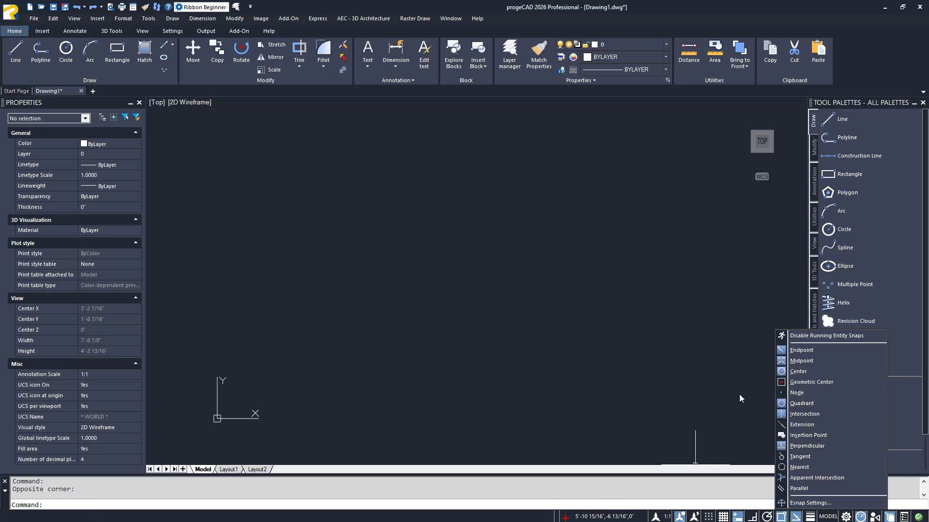
key("Escape")
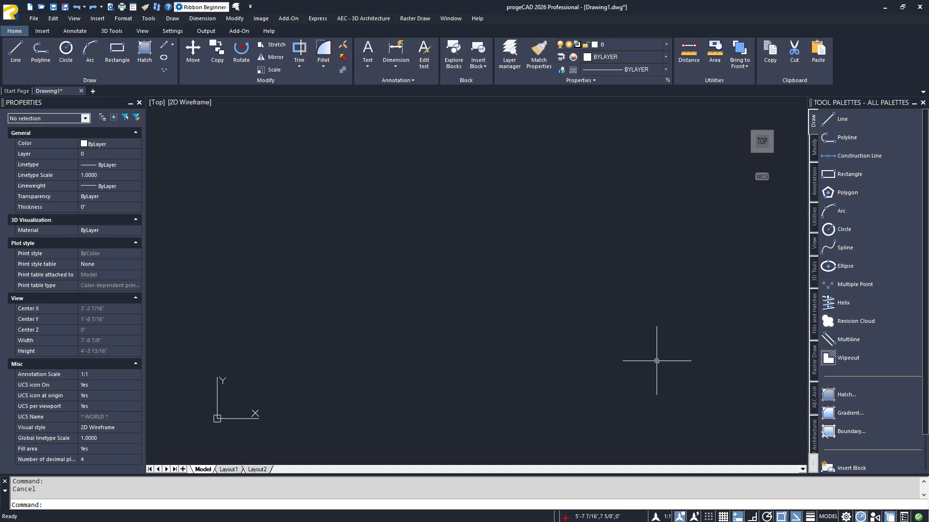
- Draw a rectangle about 1'-5" tall and a circle of about 4 1/2" radius centred on its top-left corner
left_click(117, 52)
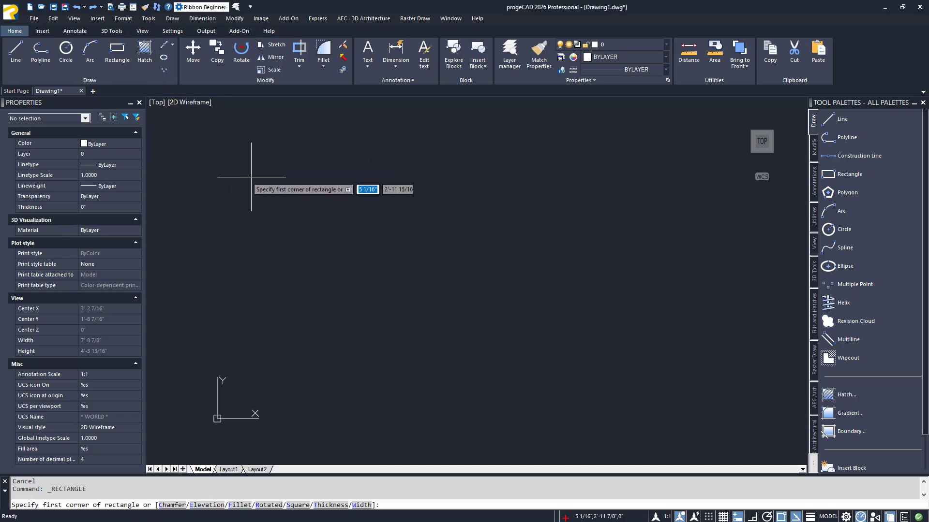
left_click(286, 197)
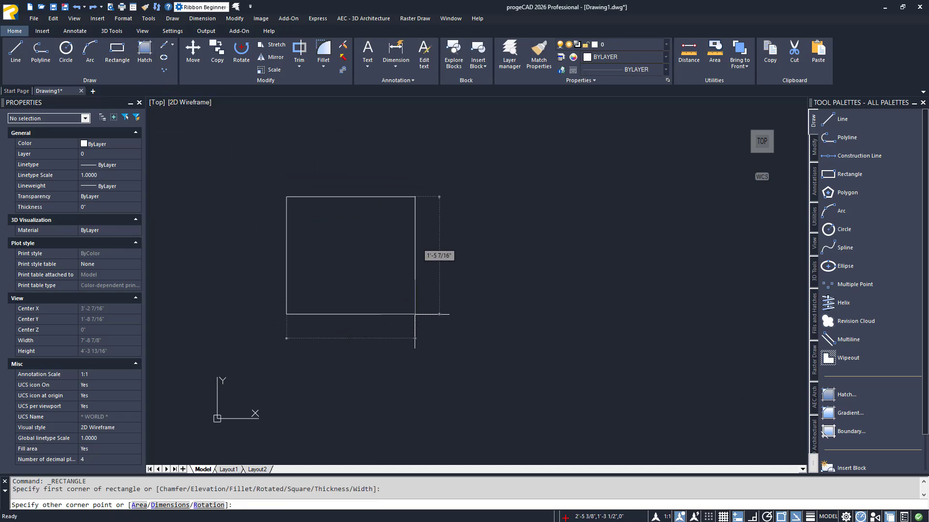
left_click(415, 314)
left_click(66, 51)
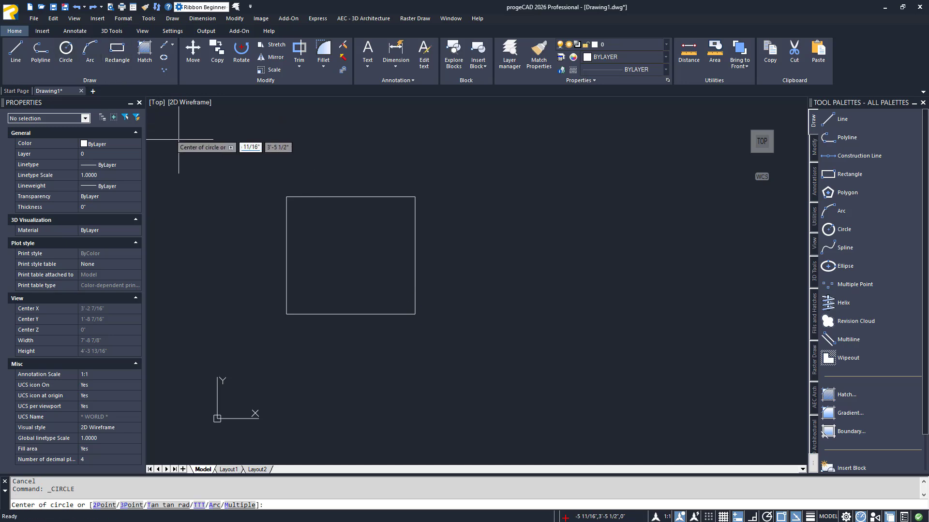
left_click(286, 197)
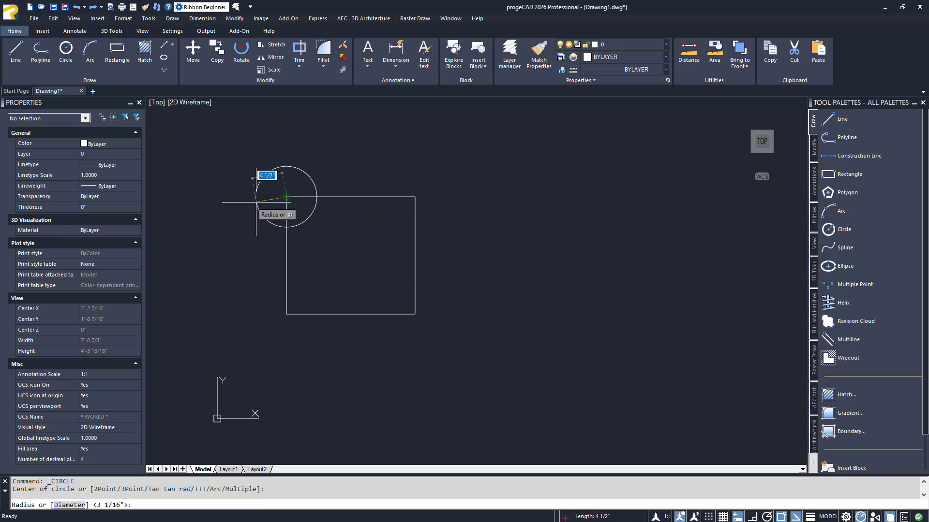
left_click(262, 213)
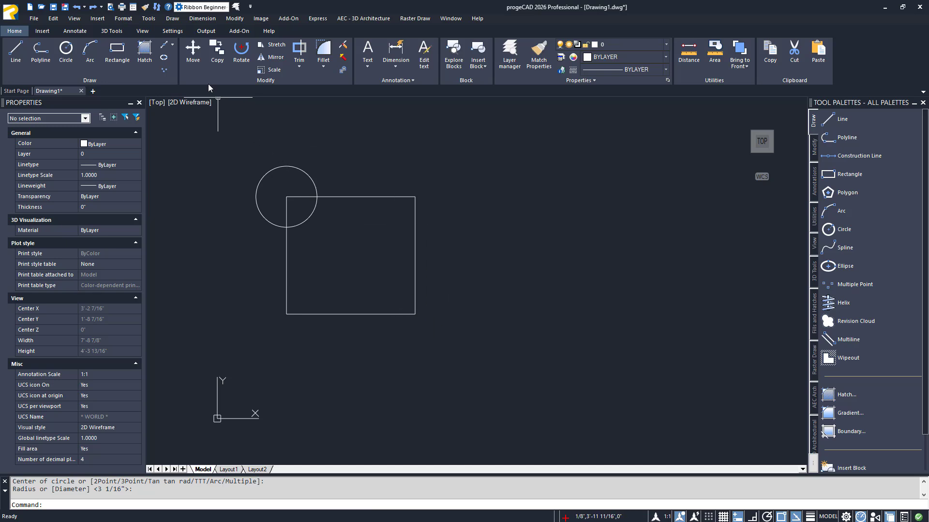
- Move the rectangle and circle together to the empty space on their right, using a base point below and left of the rectangle
left_click(195, 58)
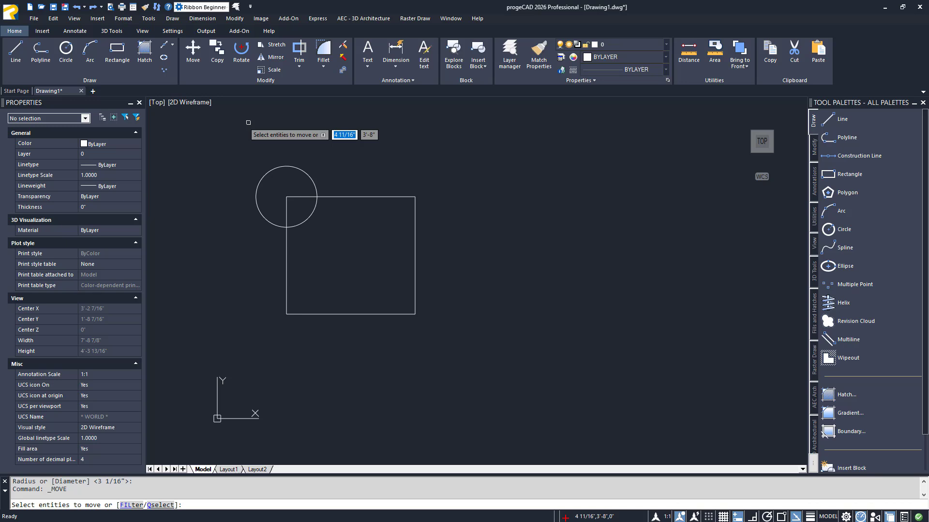
left_click(319, 148)
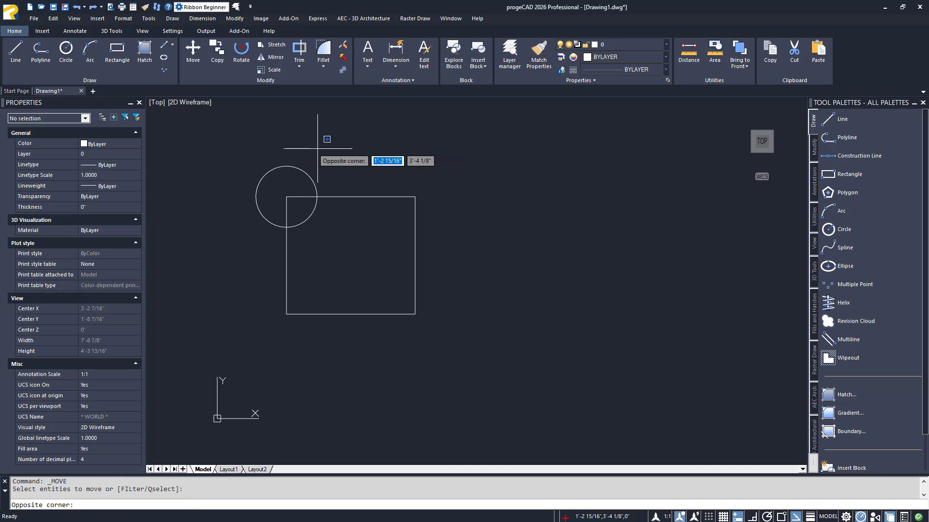
left_click(238, 333)
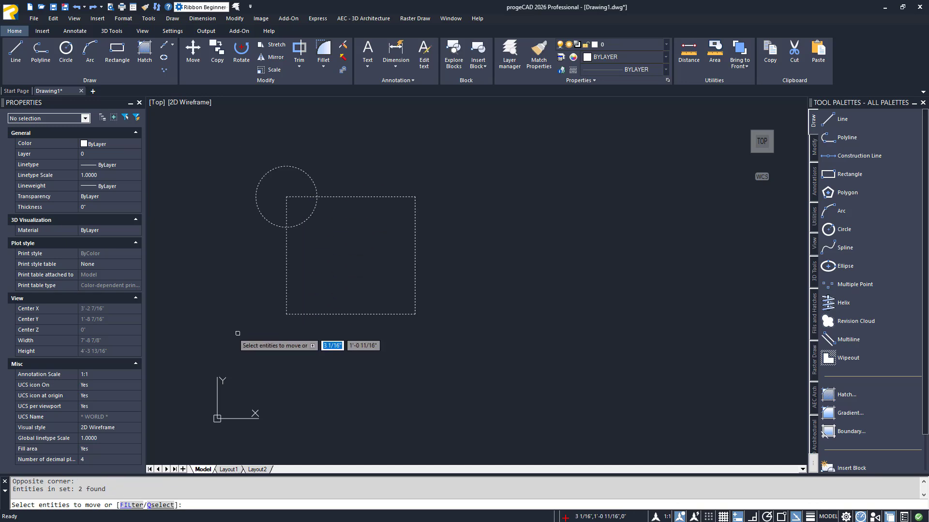
key("Return")
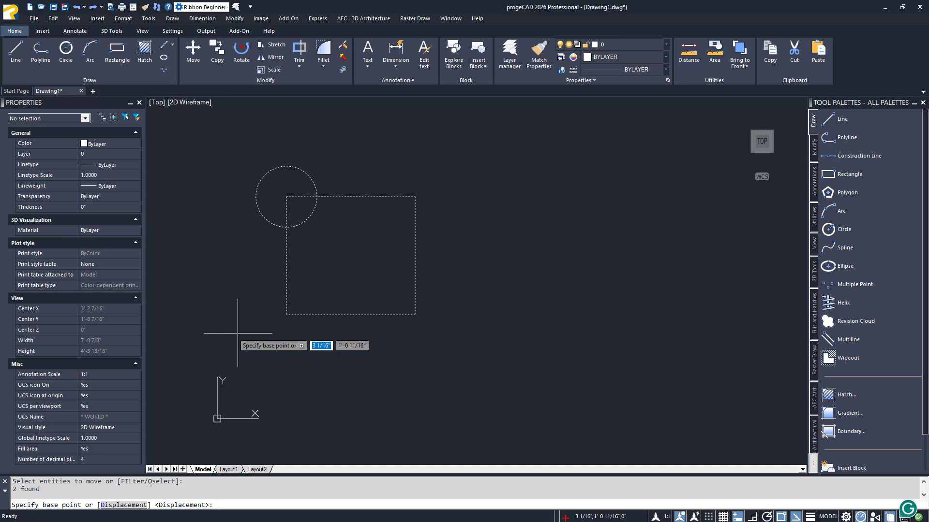
left_click(238, 333)
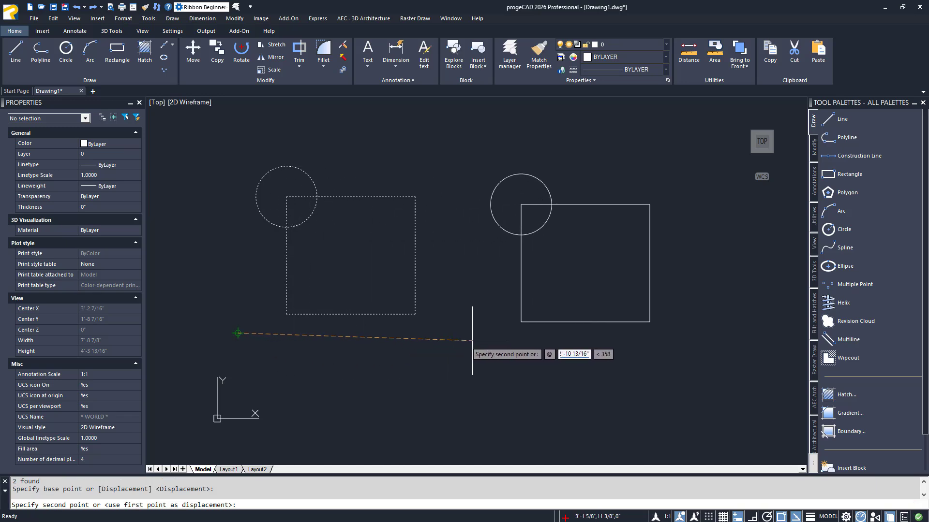
left_click(480, 335)
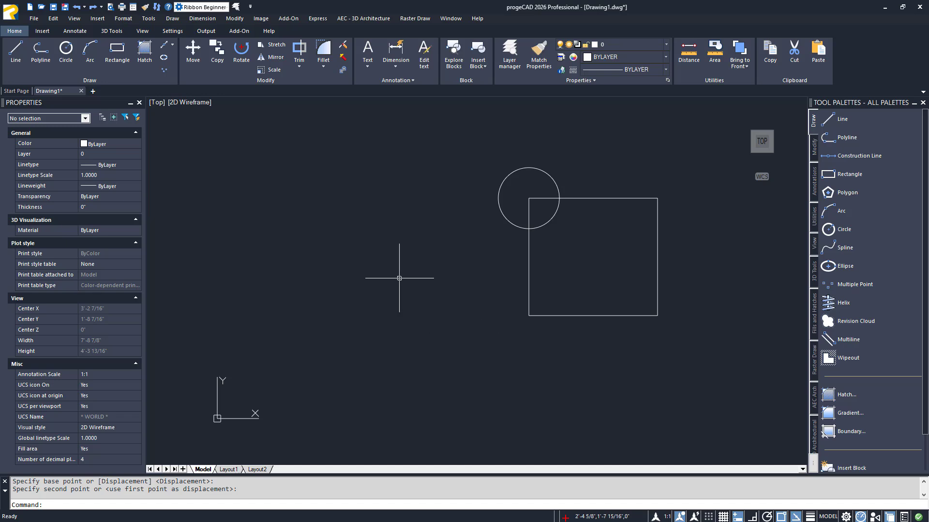
- Move only the circle from its center point to the rectangle's bottom-left corner
left_click(206, 57)
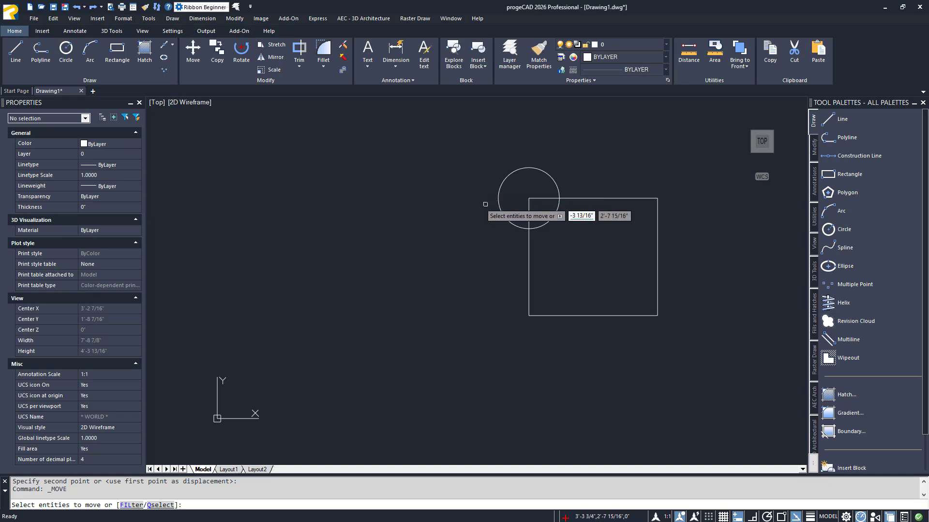
left_click(500, 211)
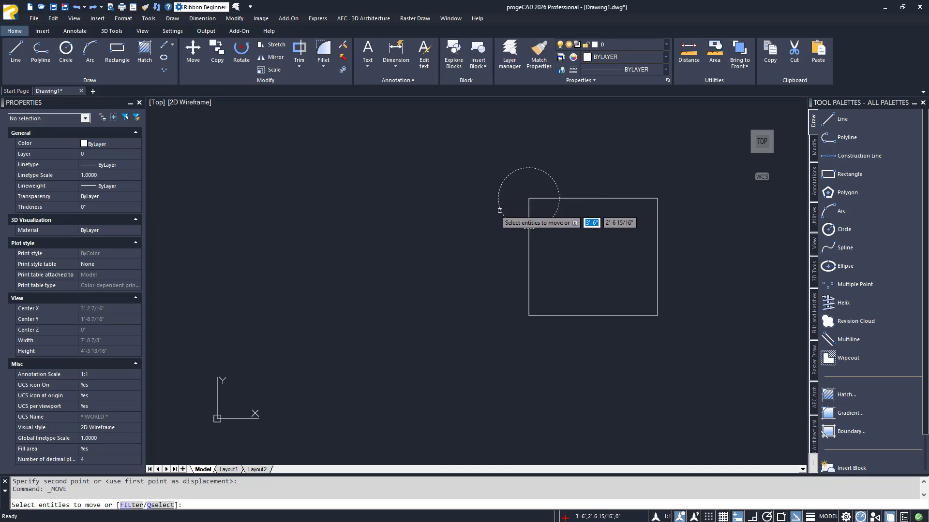
left_click(500, 210)
key("Return")
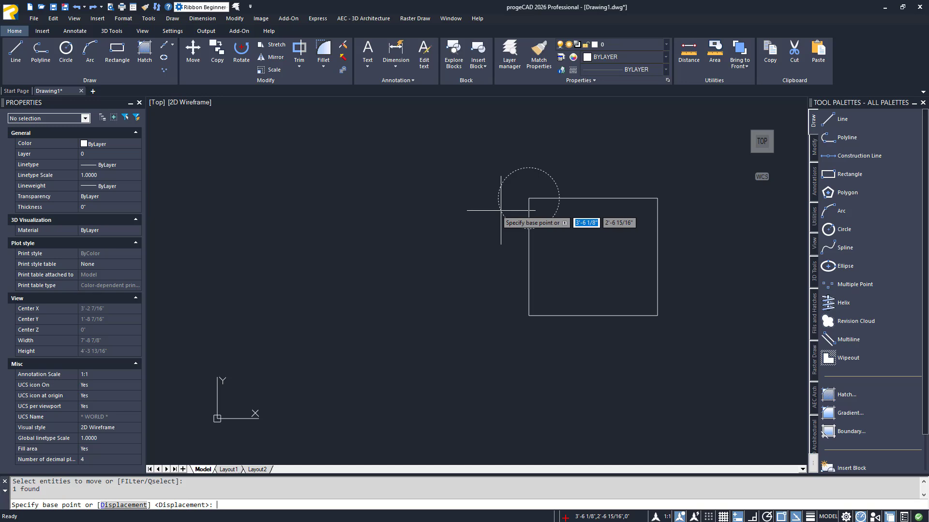
left_click(528, 198)
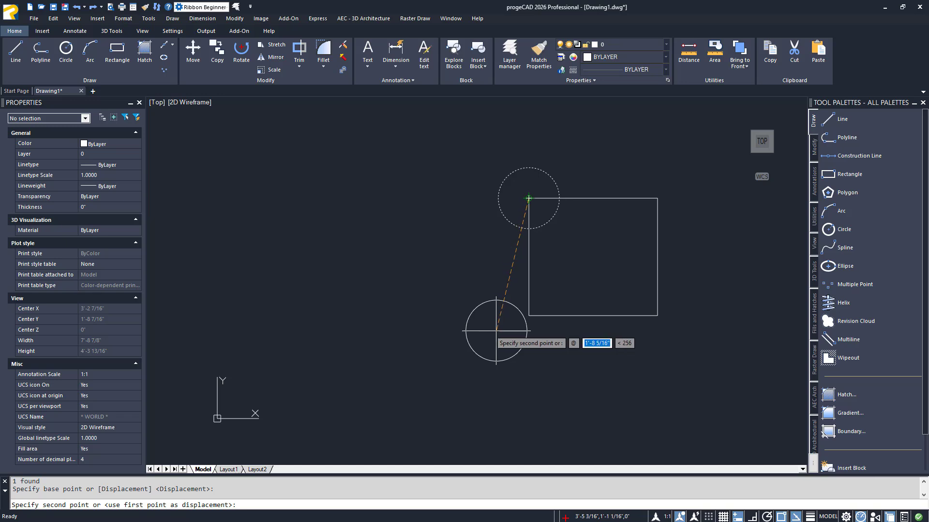
left_click(529, 316)
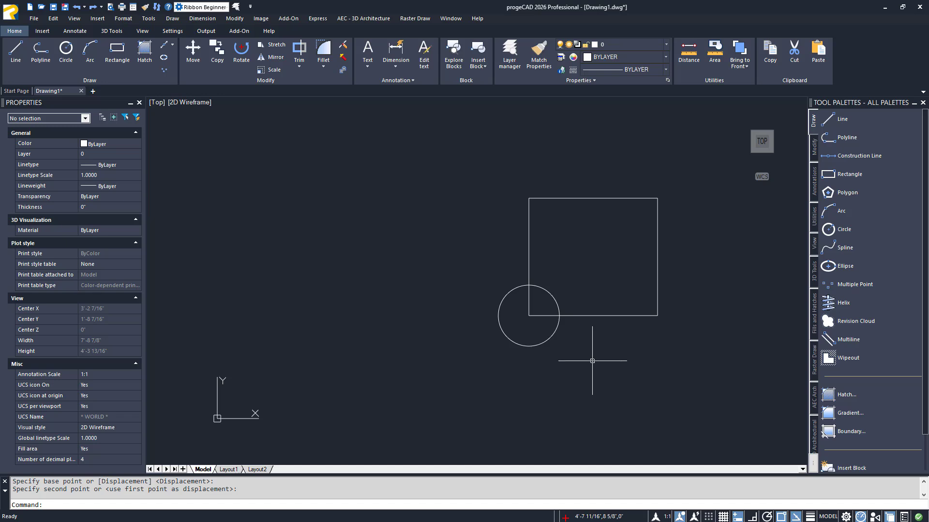
- Copy the rectangle and circle twice to the right in a row, placing the first copy about 2'-4" away
middle_click_drag(592, 361, 288, 363)
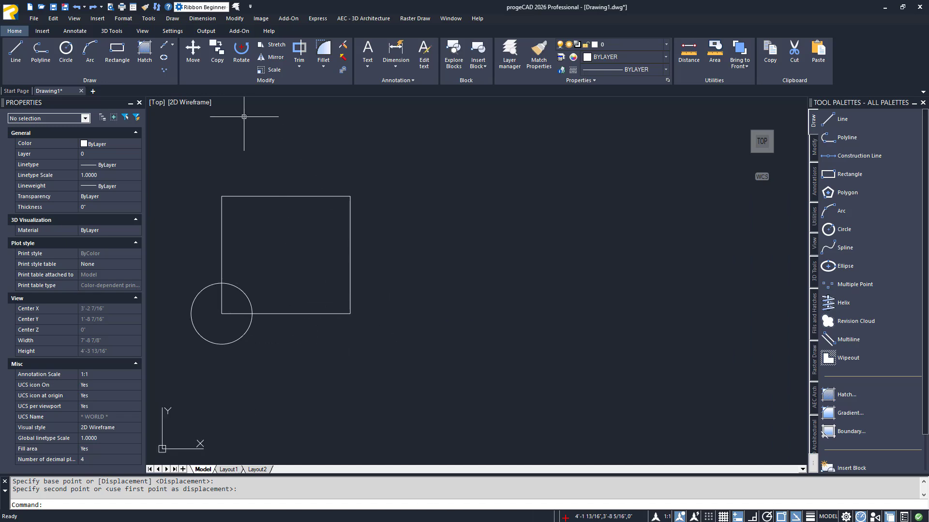
left_click(217, 51)
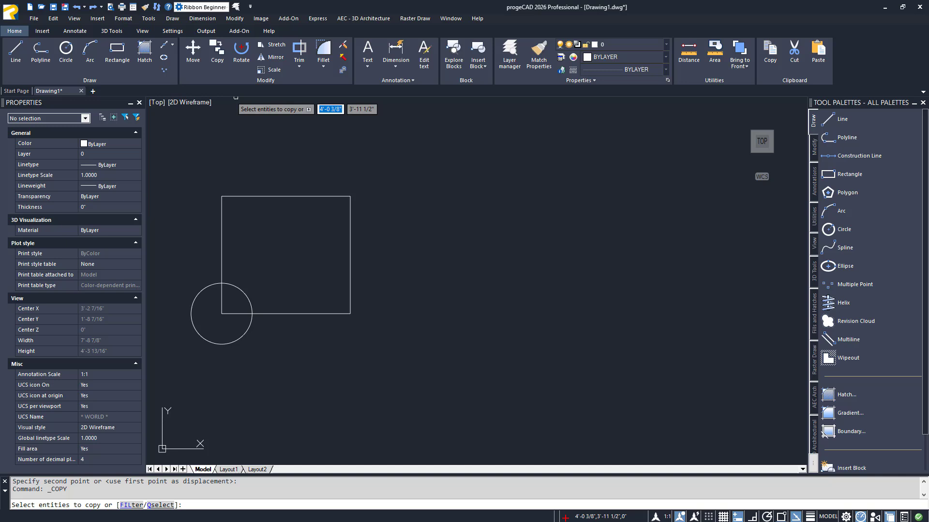
left_click(257, 151)
left_click(188, 364)
key("Return")
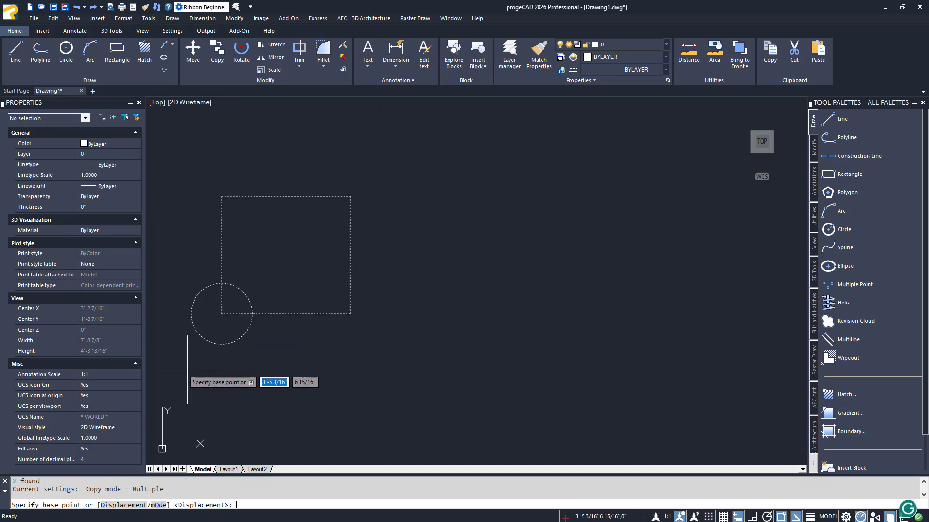
left_click(187, 370)
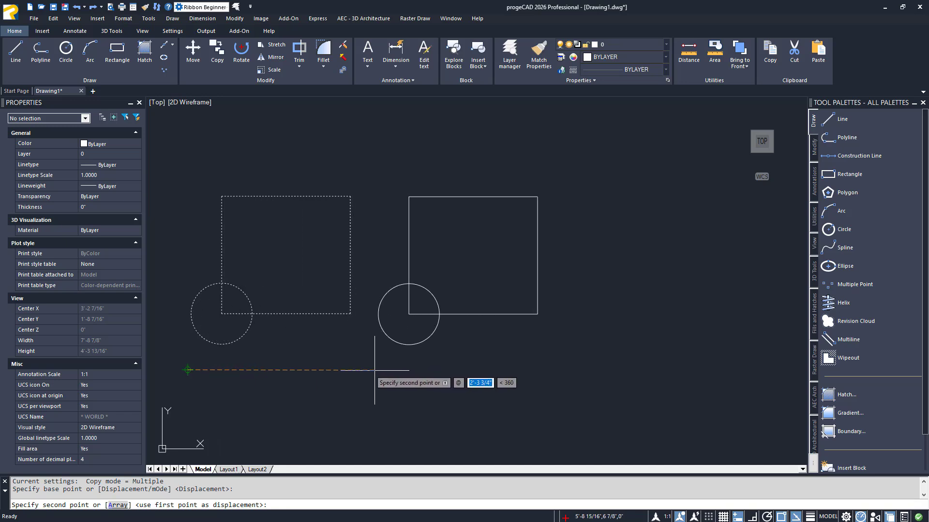
left_click(374, 371)
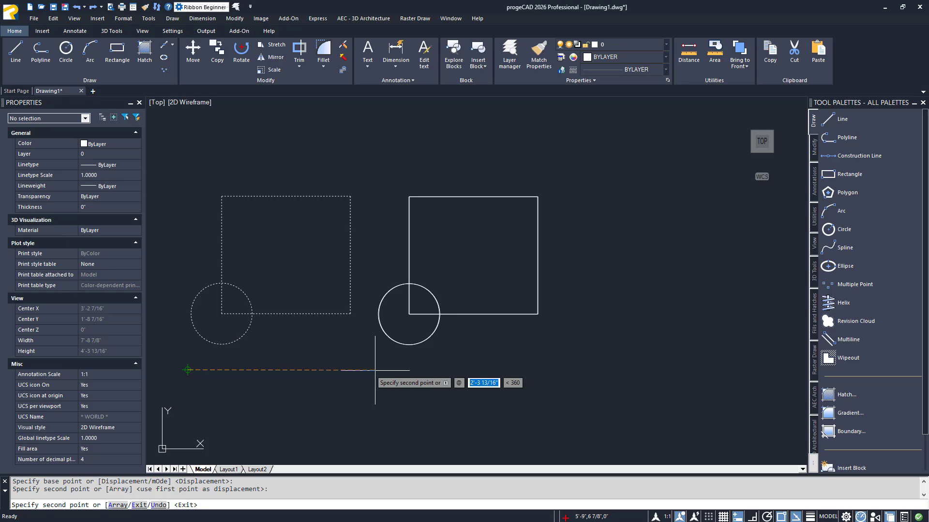
left_click(557, 370)
key("Return")
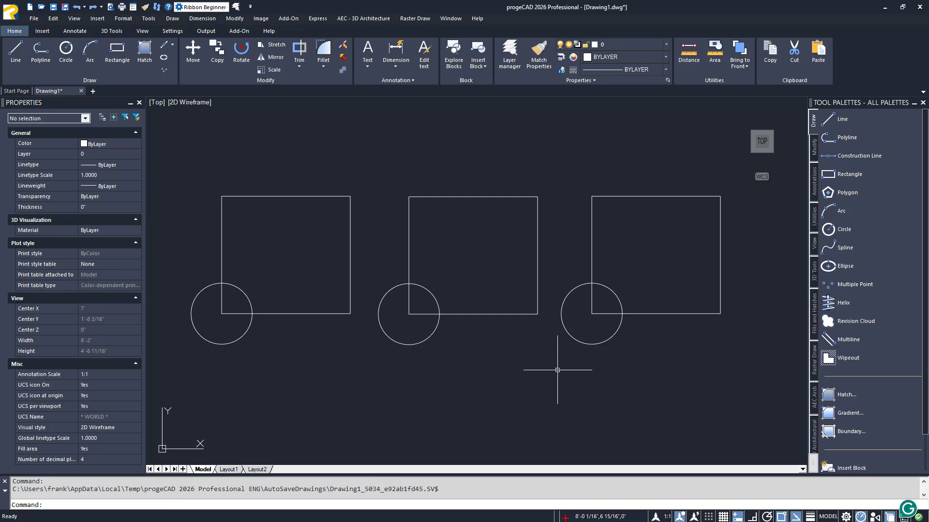
- Erase both copies of the rectangle and circle, keeping only the leftmost original pair
left_click(657, 382)
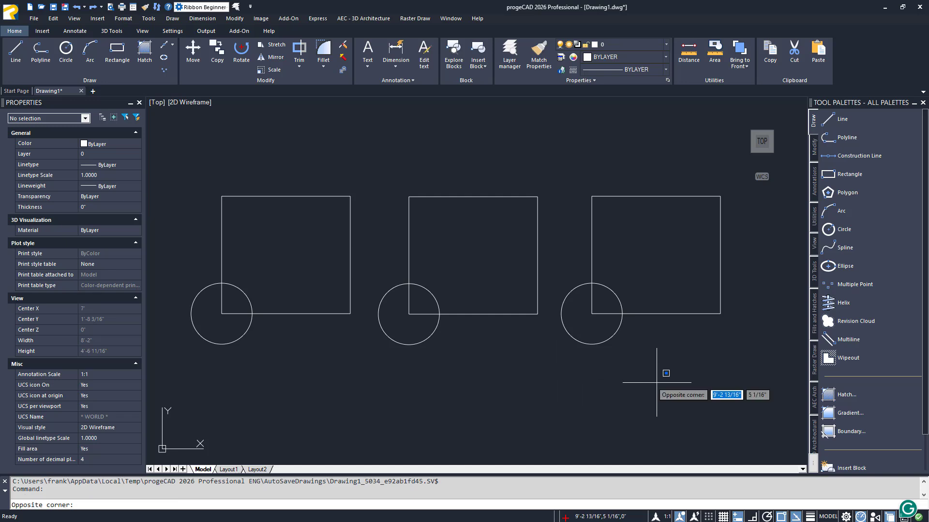
left_click(395, 155)
key("Delete")
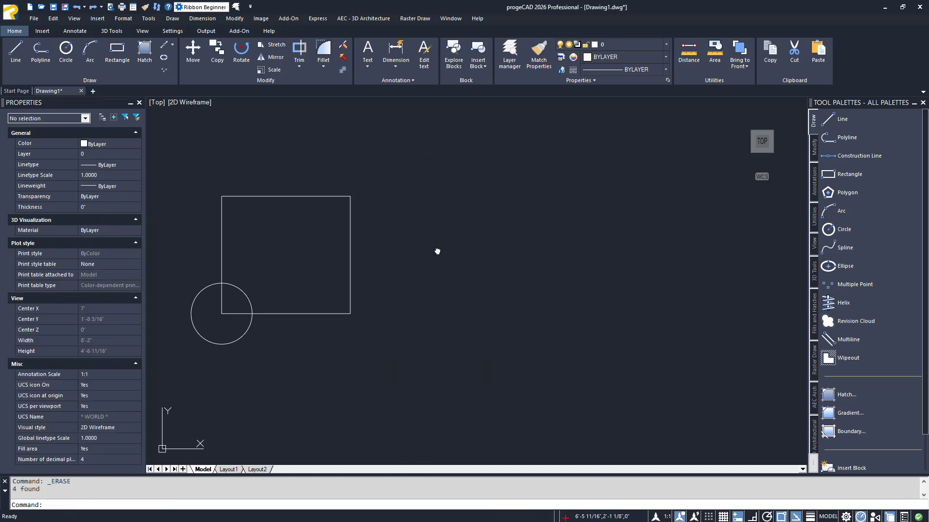
- Rotate the rectangle and circle 30 degrees about the rectangle's bottom-left corner, and undo that rotation
middle_click_drag(437, 251, 605, 259)
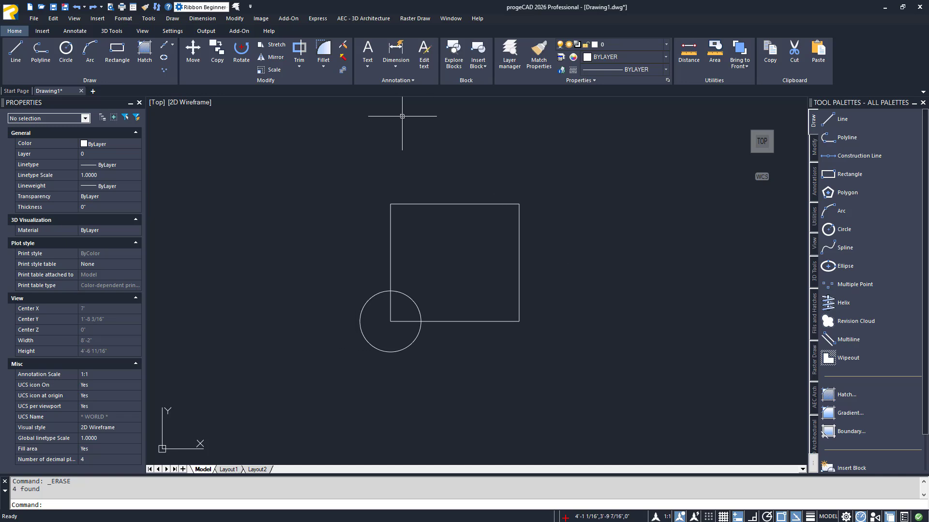
left_click(241, 48)
left_click(420, 193)
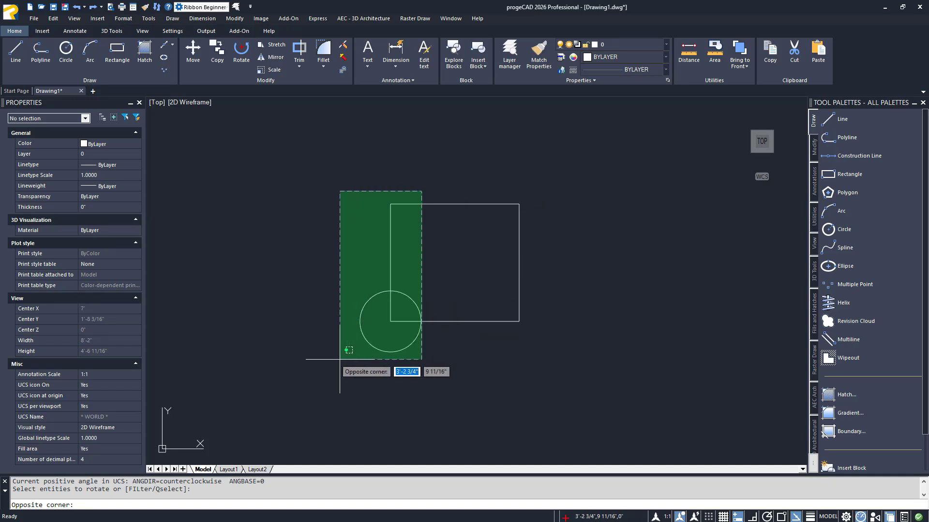
left_click(340, 361)
key("Return")
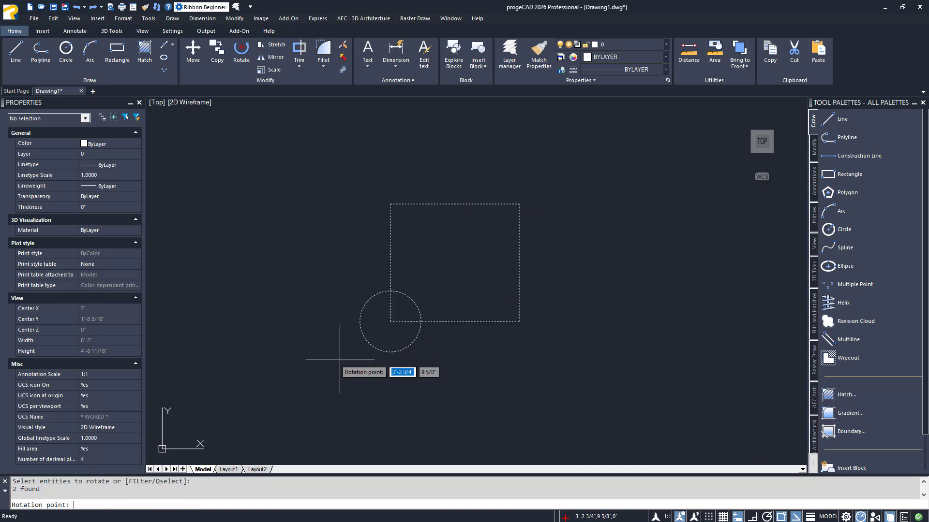
left_click(391, 322)
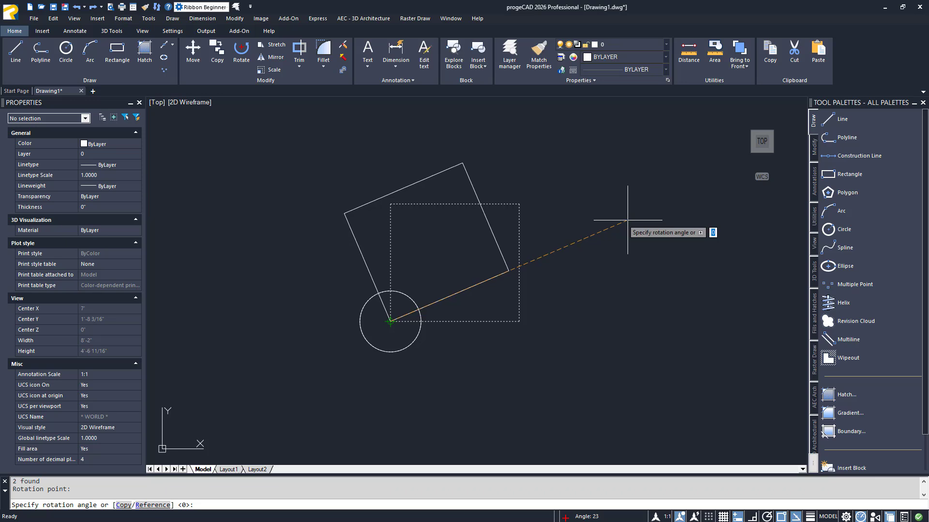
type("30")
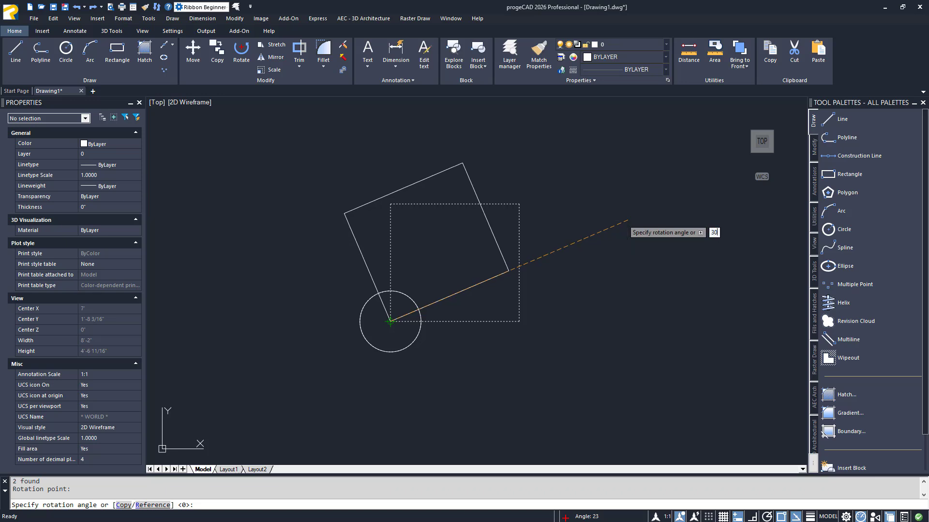
key("Return")
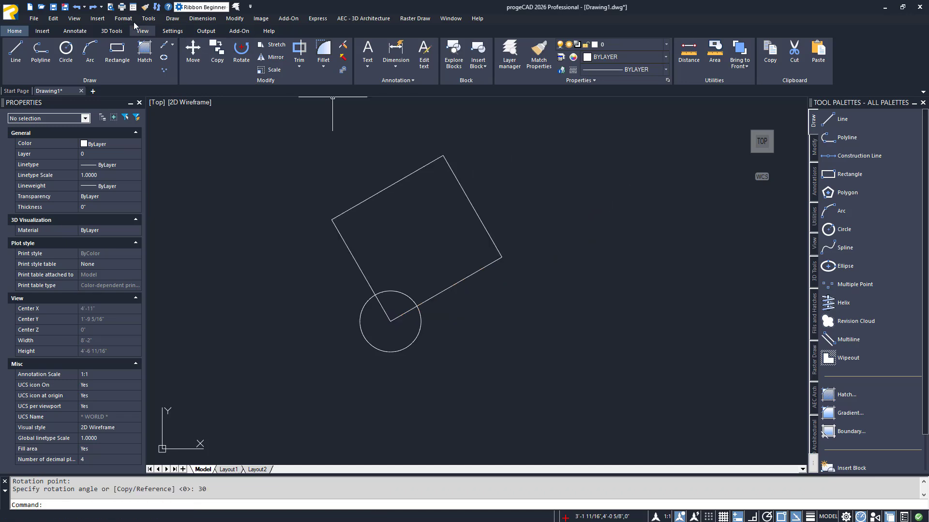
left_click(77, 7)
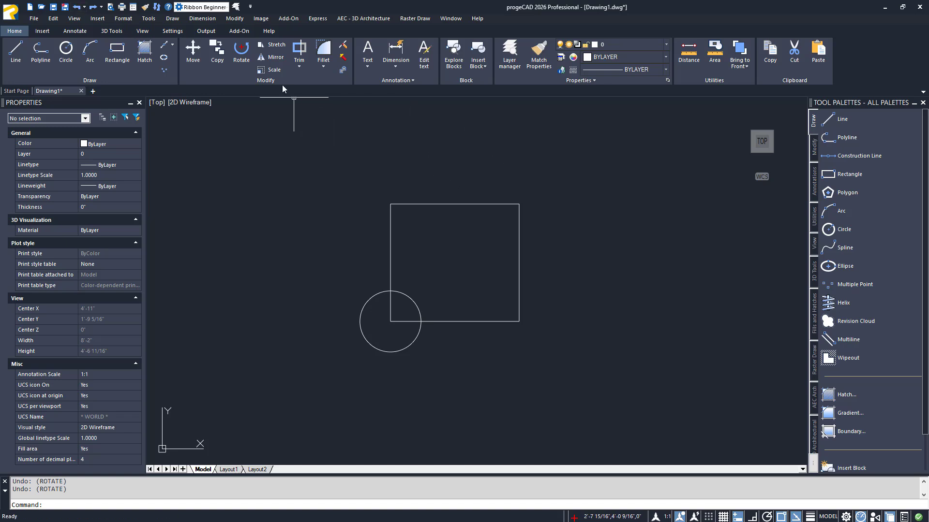
- Create a copy of the rectangle and circle rotated about 10 degrees around the rectangle's bottom-left corner, and undo it
left_click(241, 50)
left_click(421, 164)
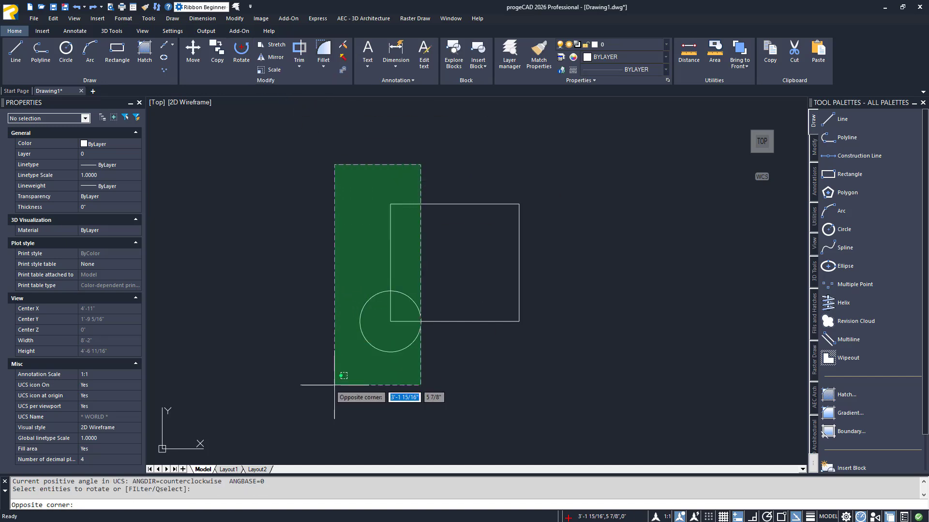
left_click(336, 384)
key("Return")
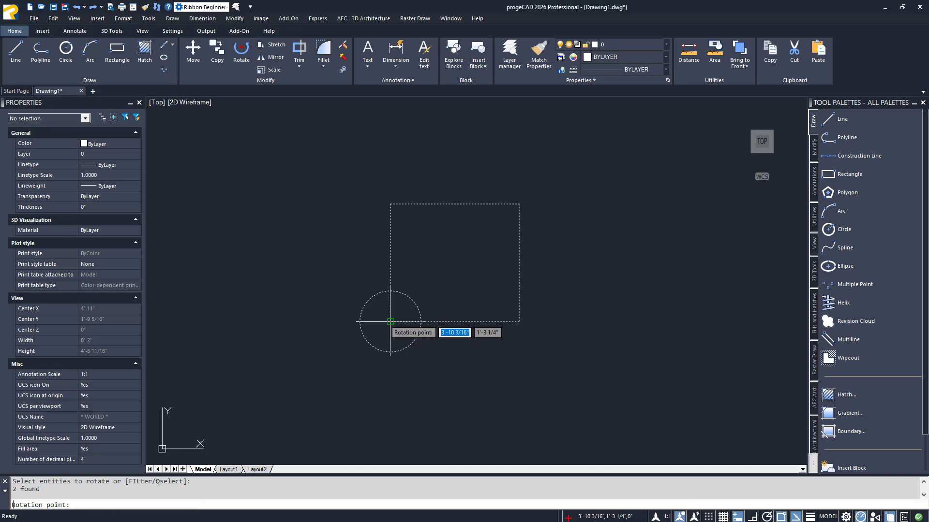
left_click(391, 321)
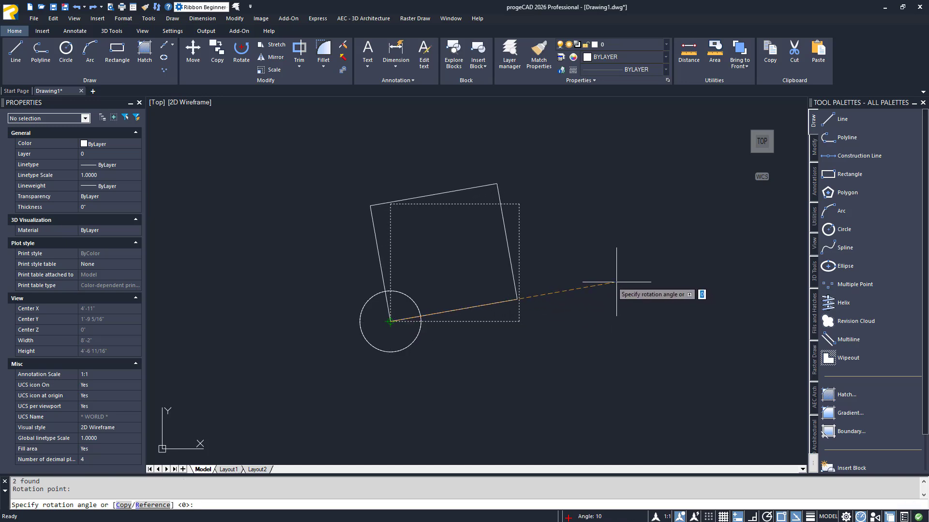
key("Down")
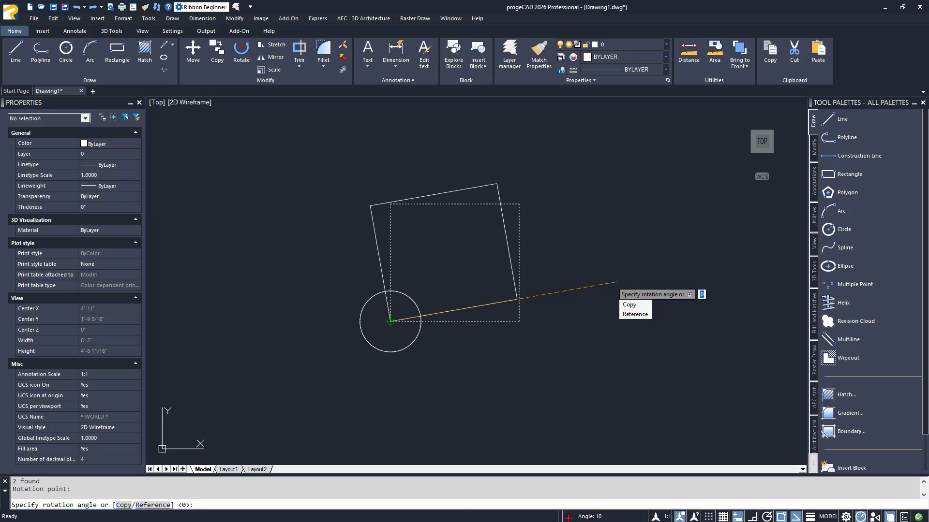
key("Down")
key("Return")
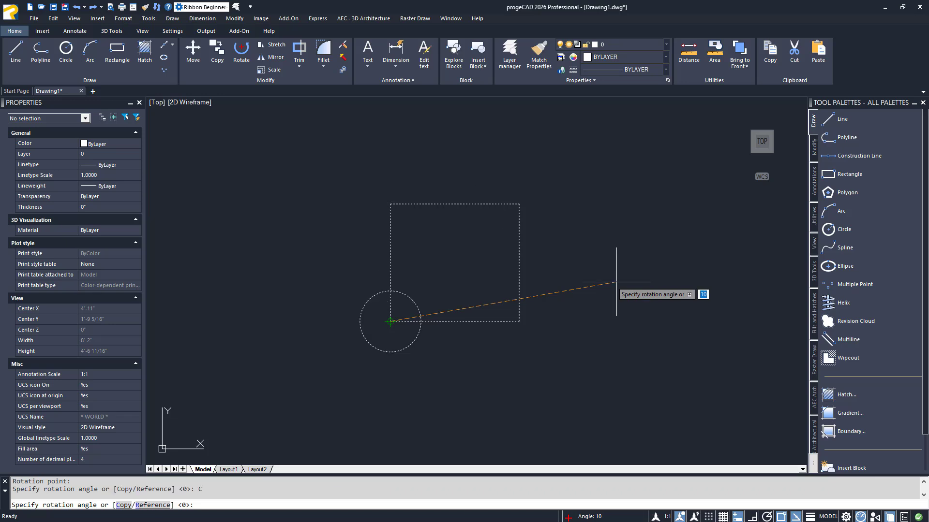
left_click(617, 282)
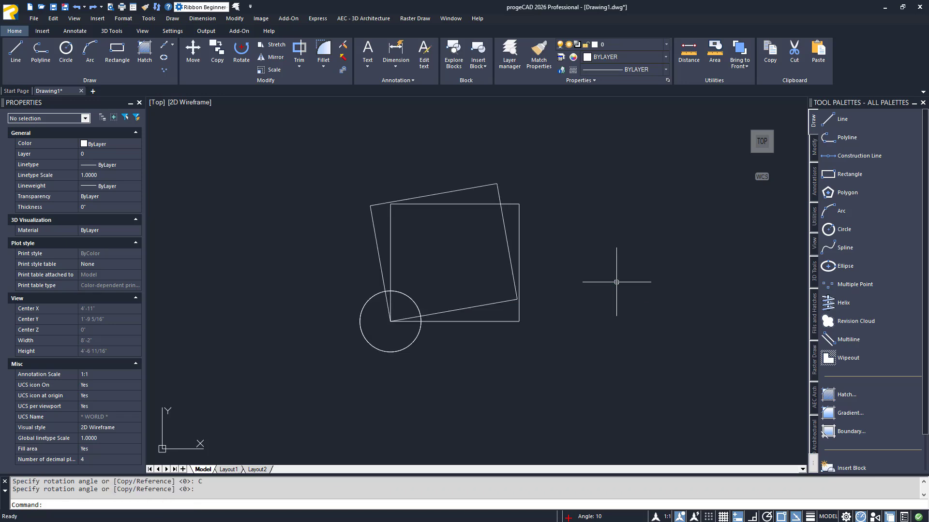
key("ctrl+z")
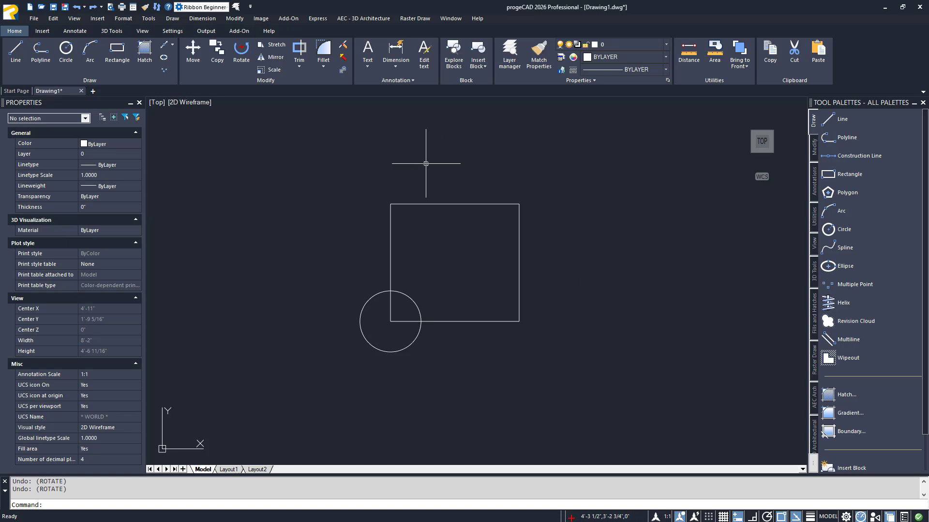
- Rotate the rectangle and circle freehand by about 8 degrees around the rectangle's bottom-left corner
left_click(241, 48)
left_click(553, 208)
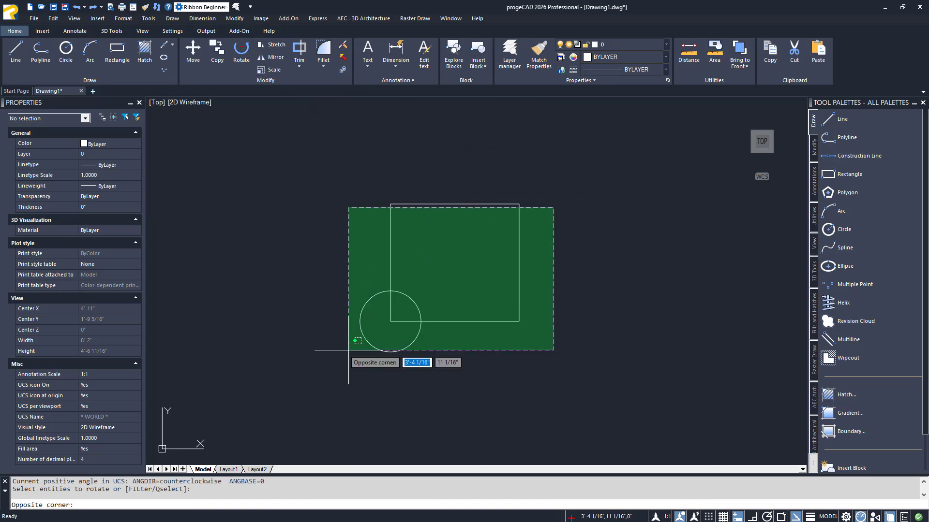
left_click(348, 350)
key("Return")
left_click(389, 321)
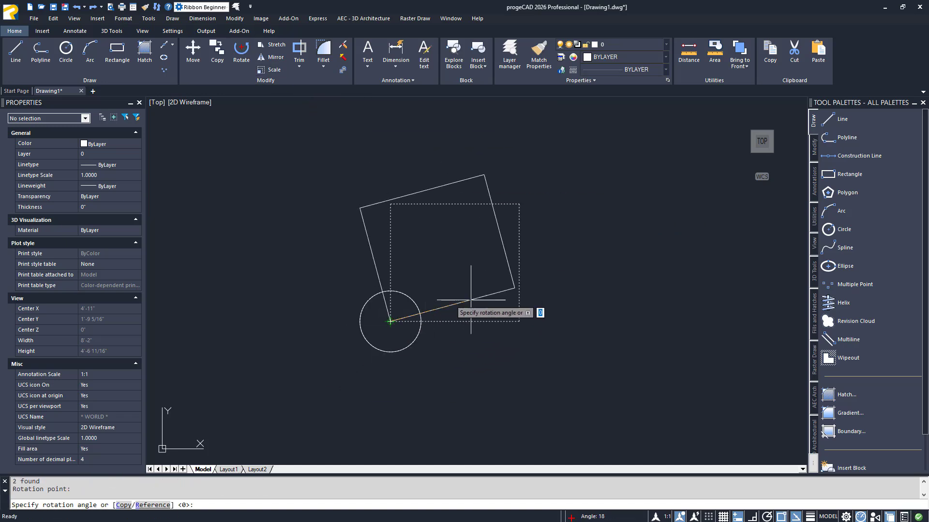
left_click(587, 292)
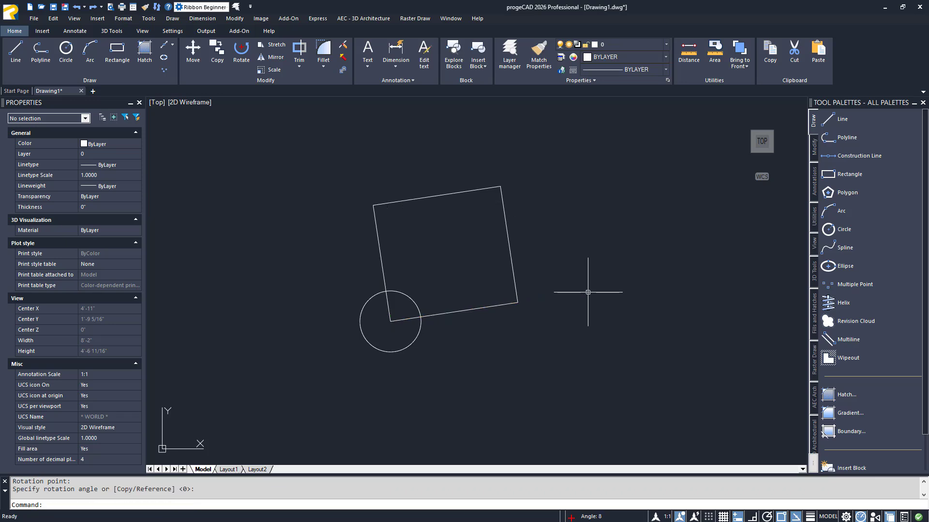
- Draw a line from the circle's center sloping down to the right, well past the tilted rectangle
type("L")
key("Return")
left_click(390, 321)
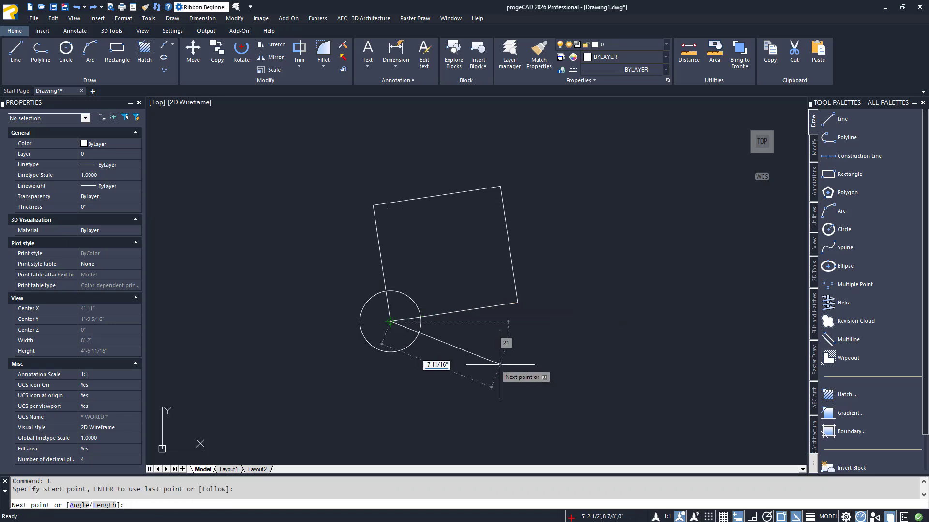
left_click(630, 409)
key("Return")
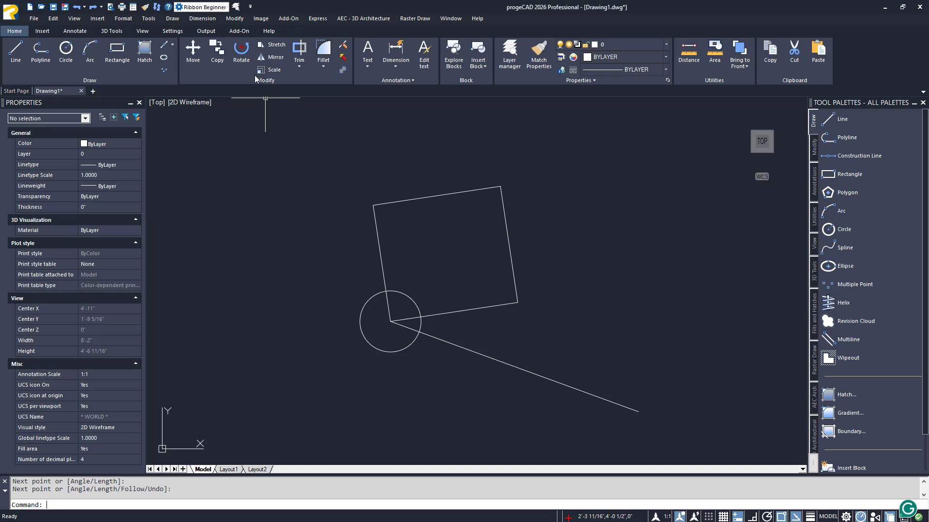
- Rotate the rectangle and circle about the circle's center with the Reference option, aligning the rectangle's bottom edge with the sloping line
left_click(241, 48)
left_click(415, 220)
left_click(360, 296)
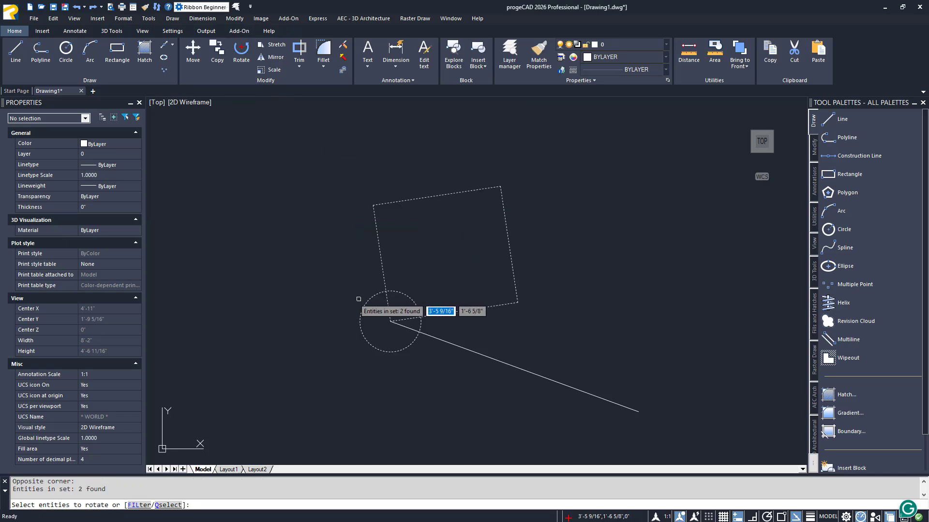
key("Return")
left_click(397, 321)
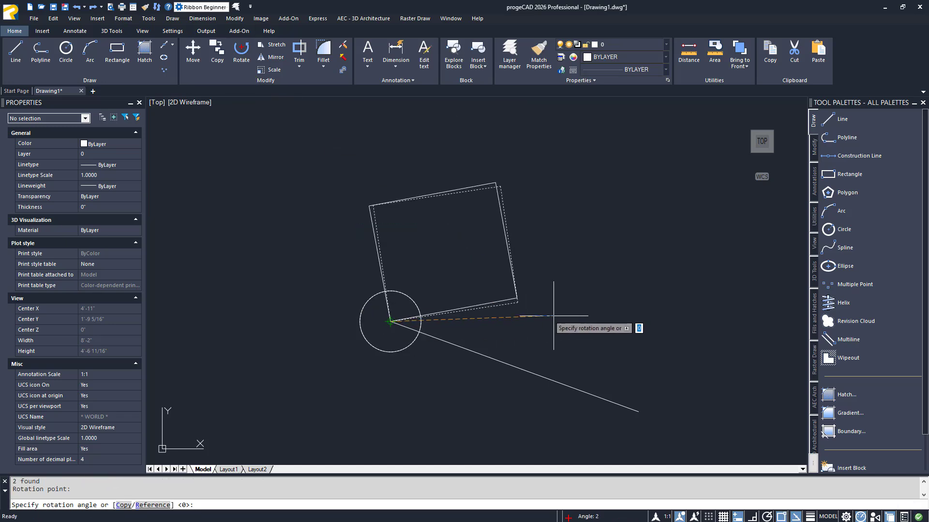
key("Down")
key("Down")
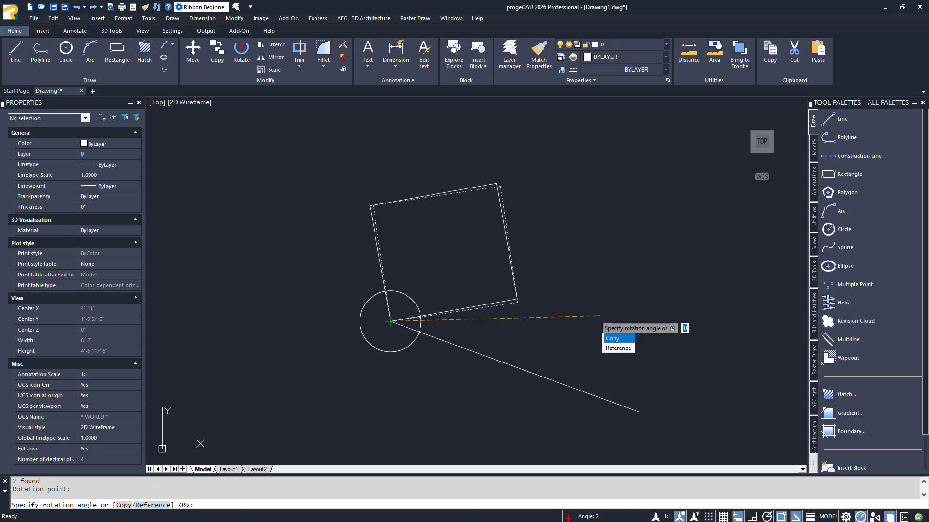
key("Down")
key("Return")
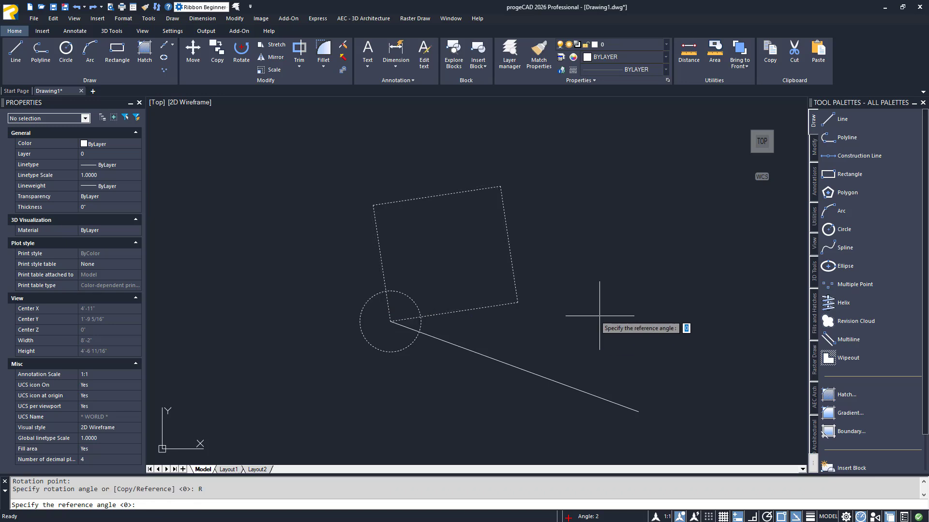
left_click(390, 322)
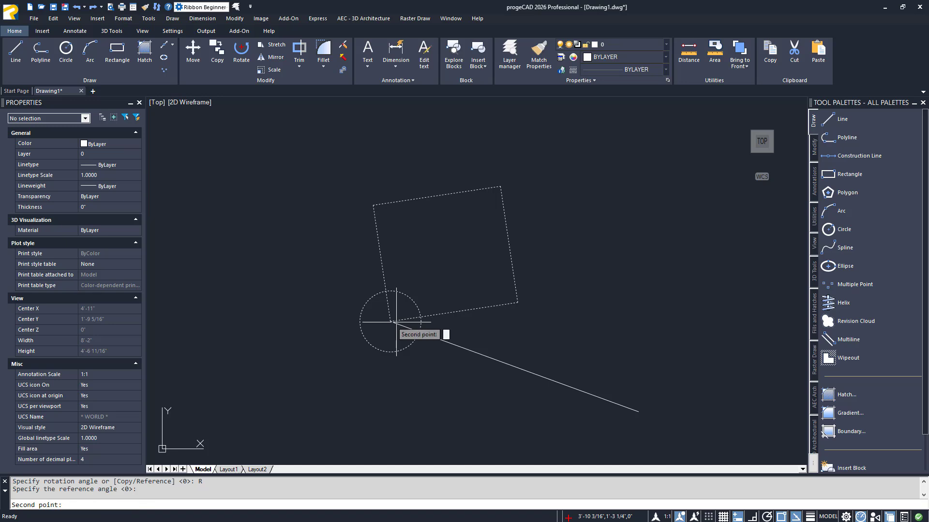
left_click(518, 306)
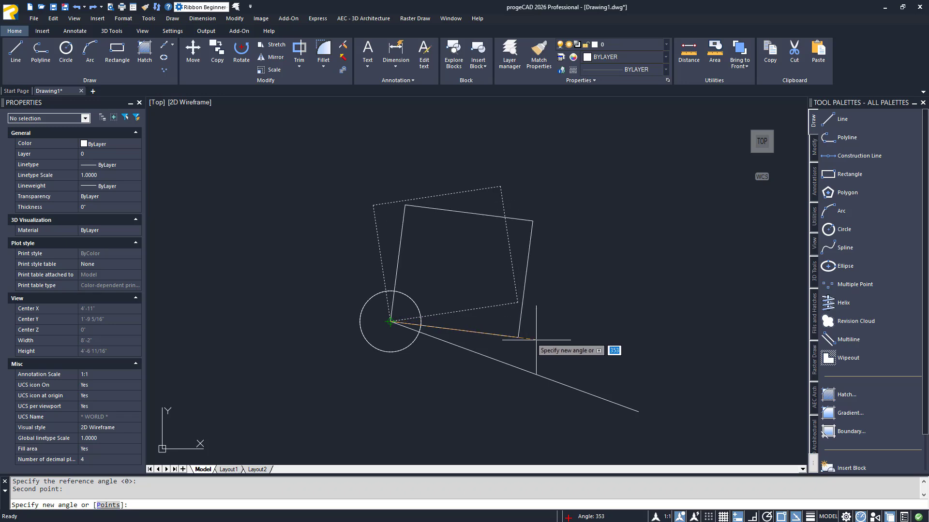
left_click(607, 402)
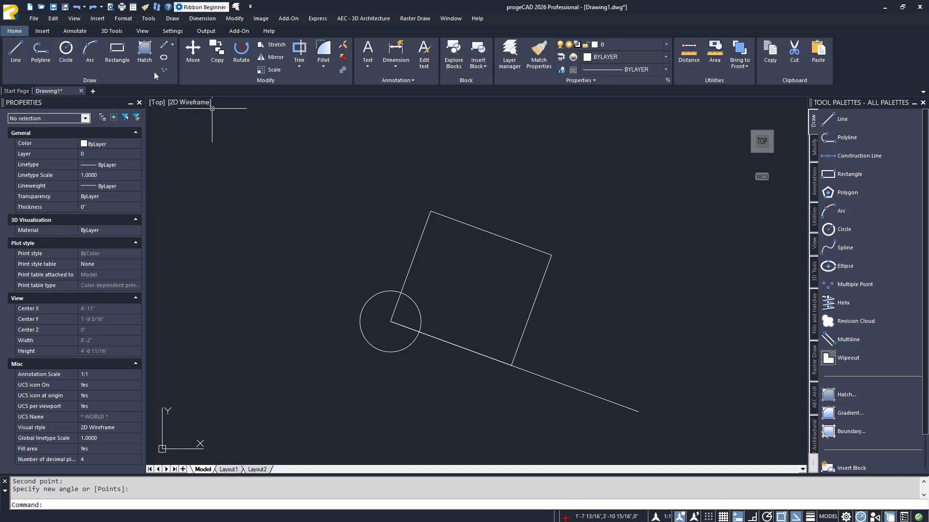
- Undo the reference rotation, the sloping line and the freehand rotation
double_click(80, 9)
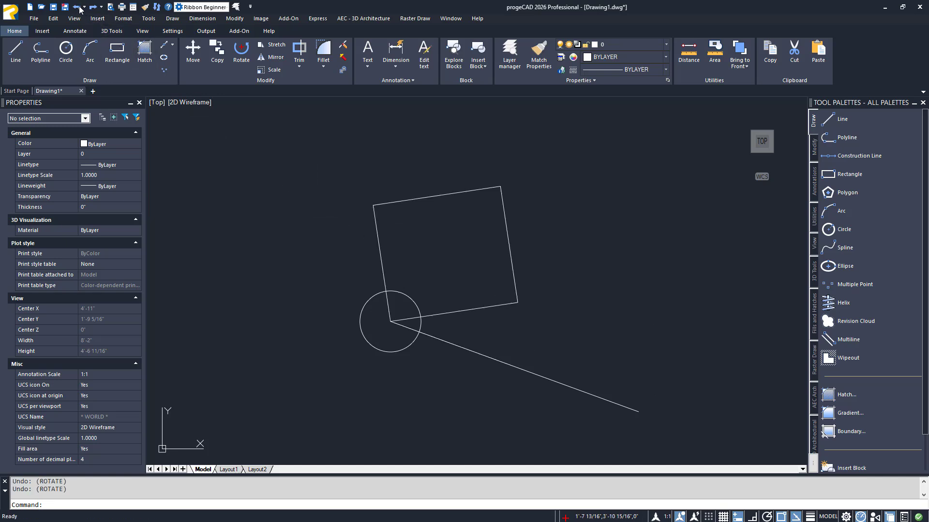
left_click(81, 10)
left_click(80, 9)
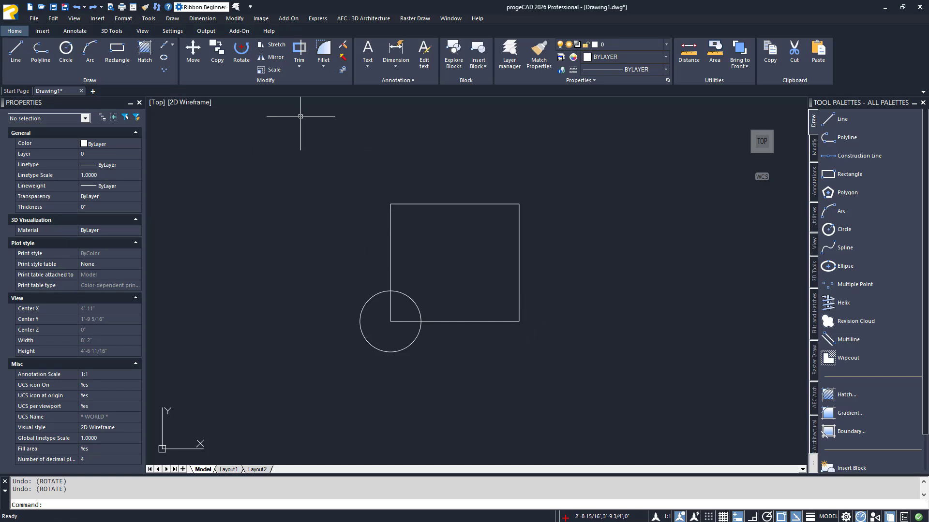
left_click(273, 70)
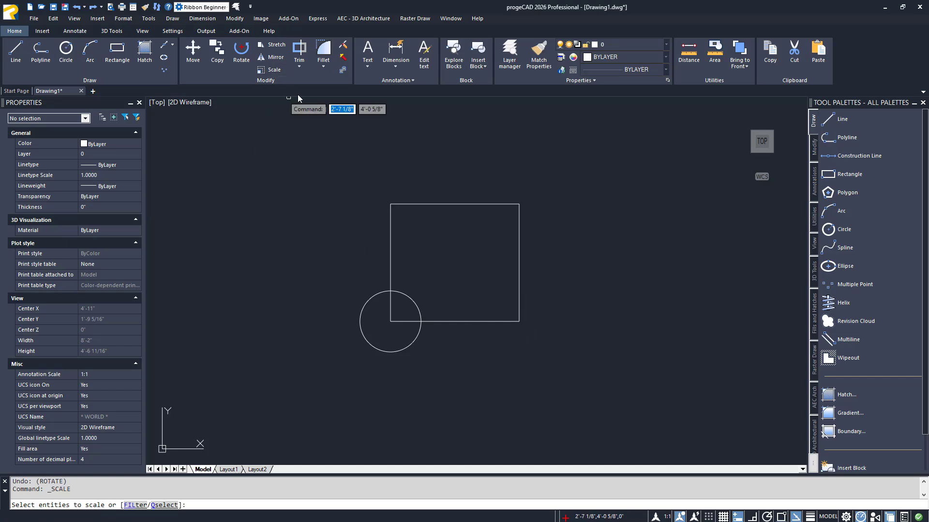
left_click(428, 189)
left_click(361, 369)
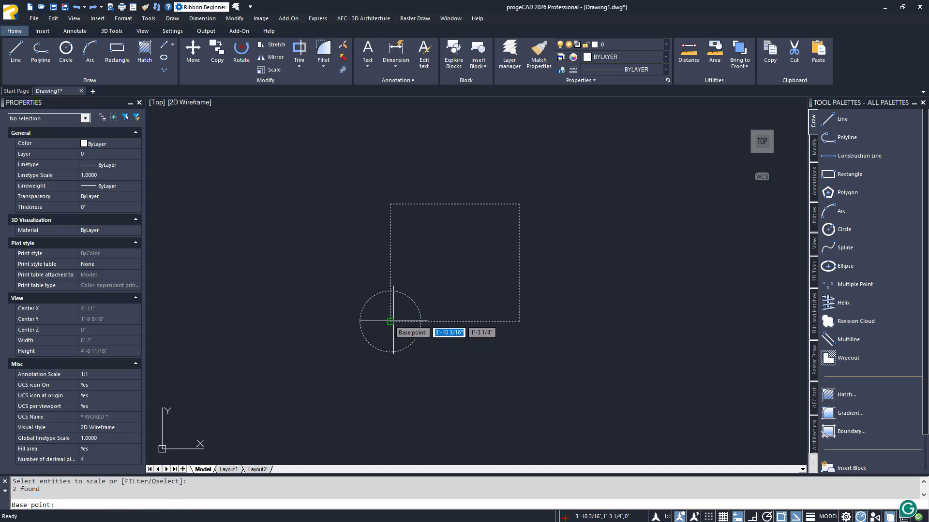
left_click(392, 320)
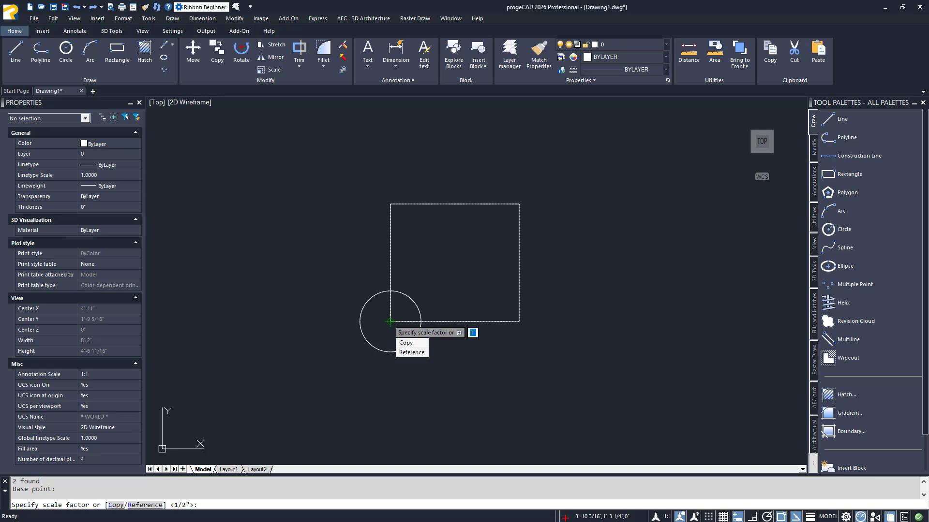
key("Escape")
- Scale the rectangle and circle by a factor of 0.5 from the rectangle's bottom-left corner
key("Return")
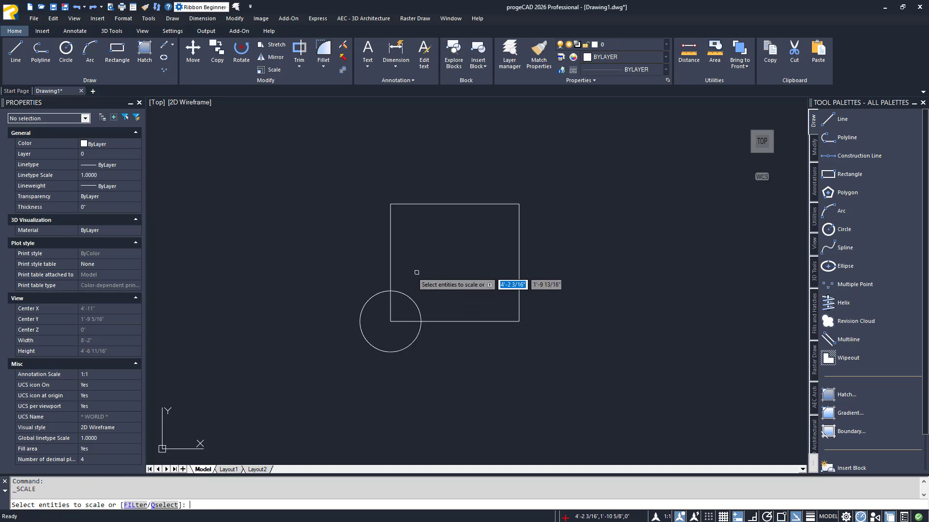
left_click(423, 266)
left_click(369, 347)
key("Return")
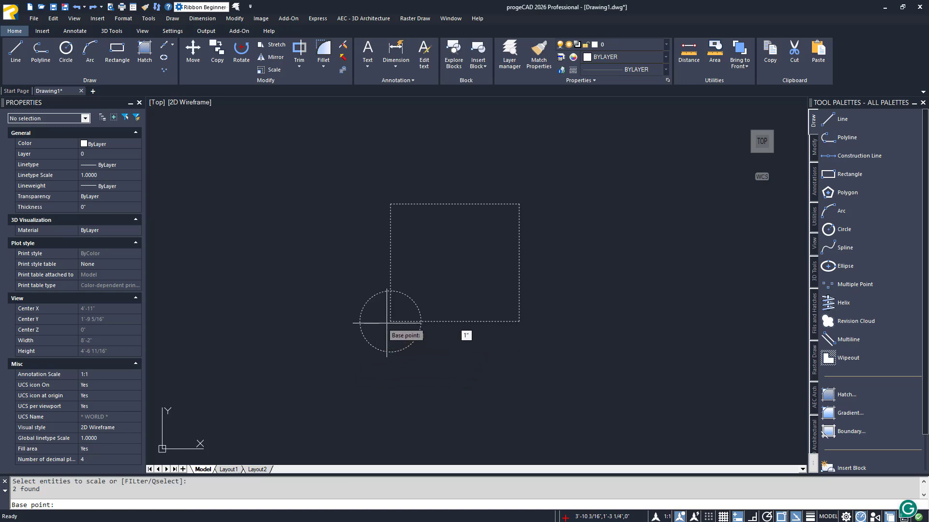
left_click(390, 322)
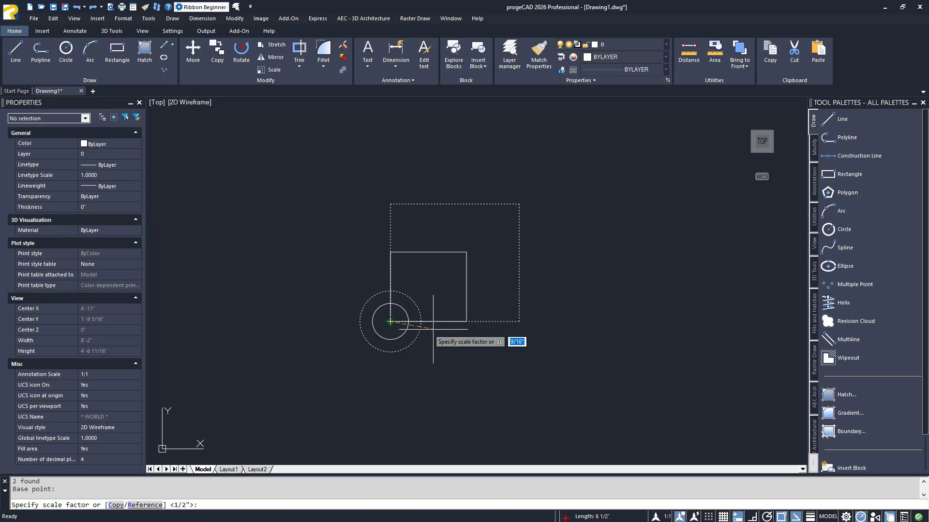
type(".5")
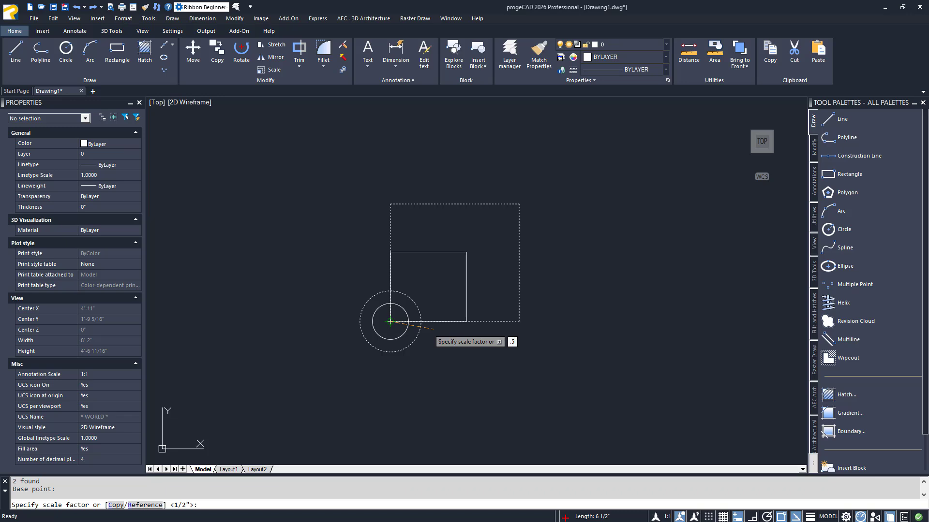
key("Return")
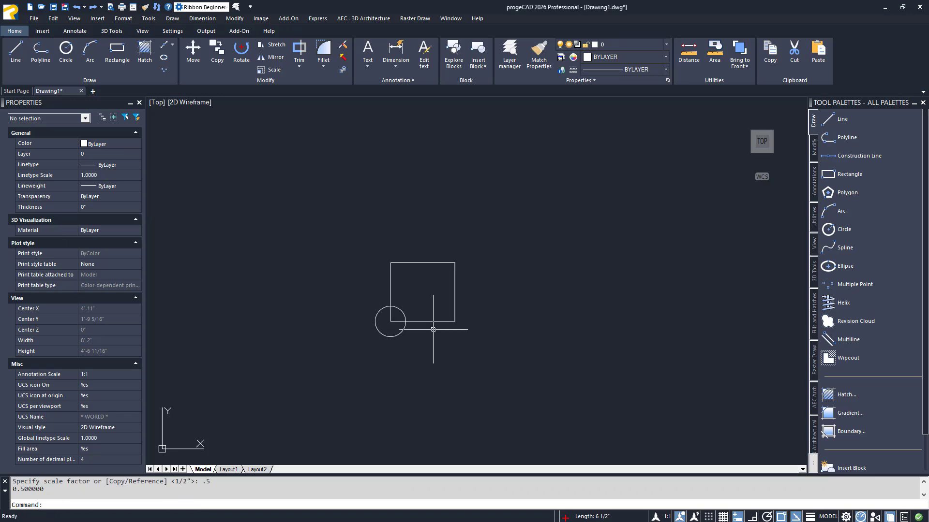
- Mirror the rectangle and circle across a vertical line to the left of the circle, keeping the original entities
scroll(427, 294, "up", 2)
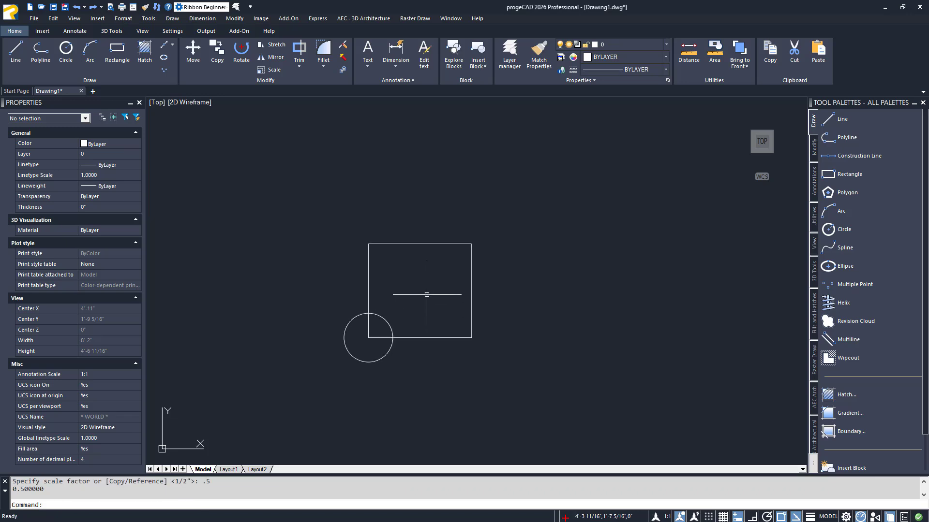
left_click(272, 57)
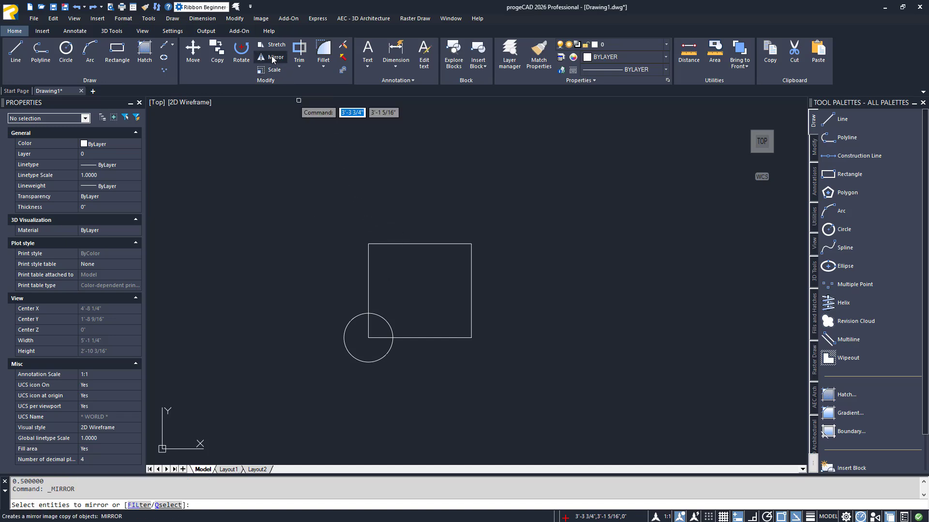
left_click(400, 195)
left_click(333, 375)
key("Return")
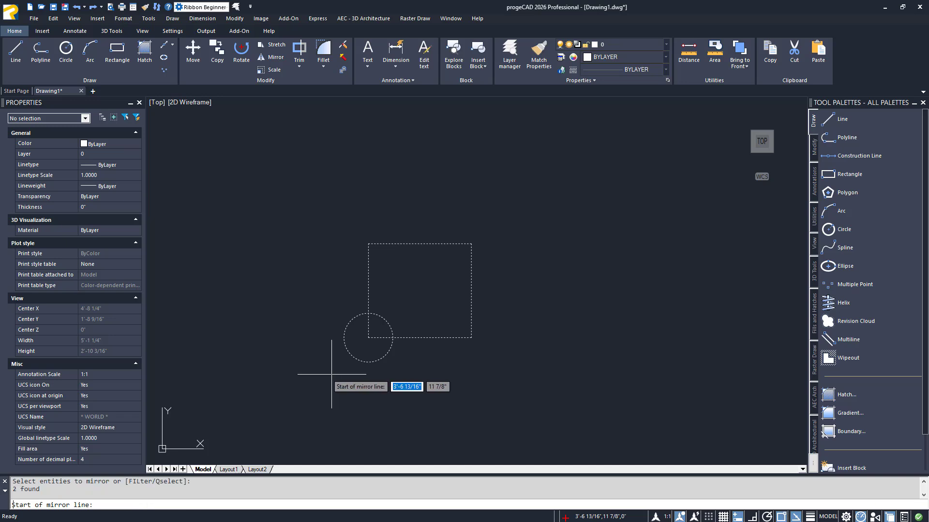
middle_click_drag(324, 374, 428, 370)
left_click(420, 364)
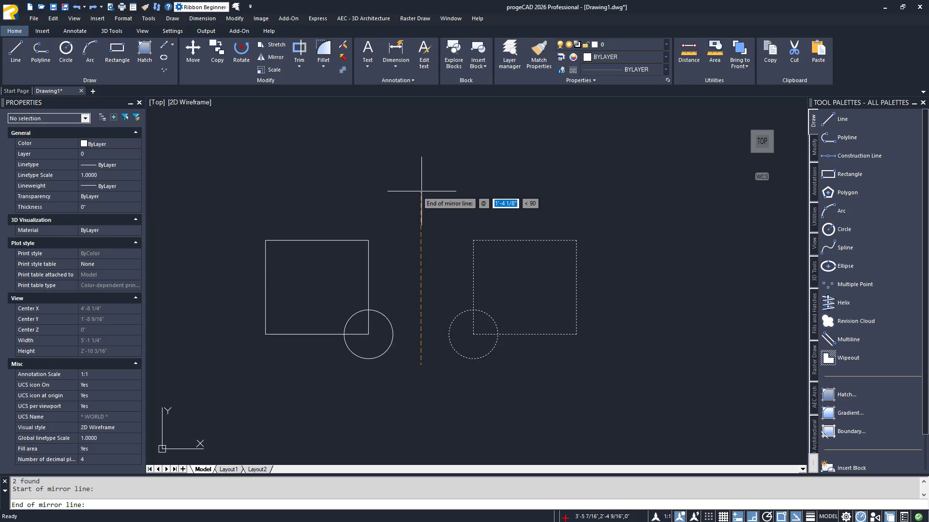
left_click(419, 203)
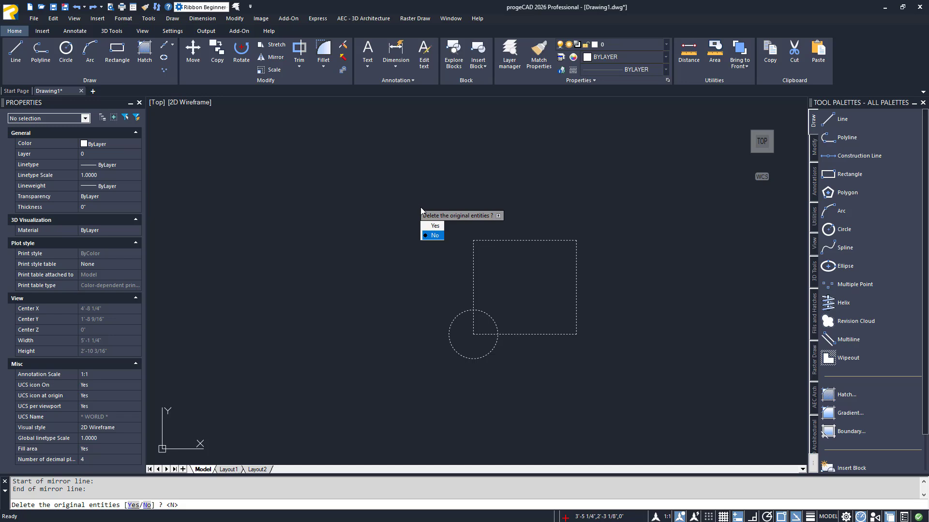
left_click(435, 235)
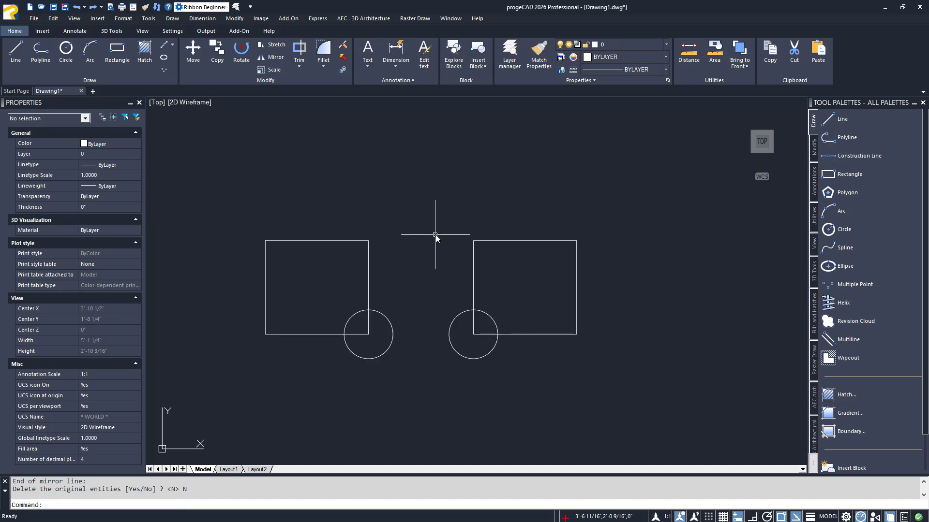